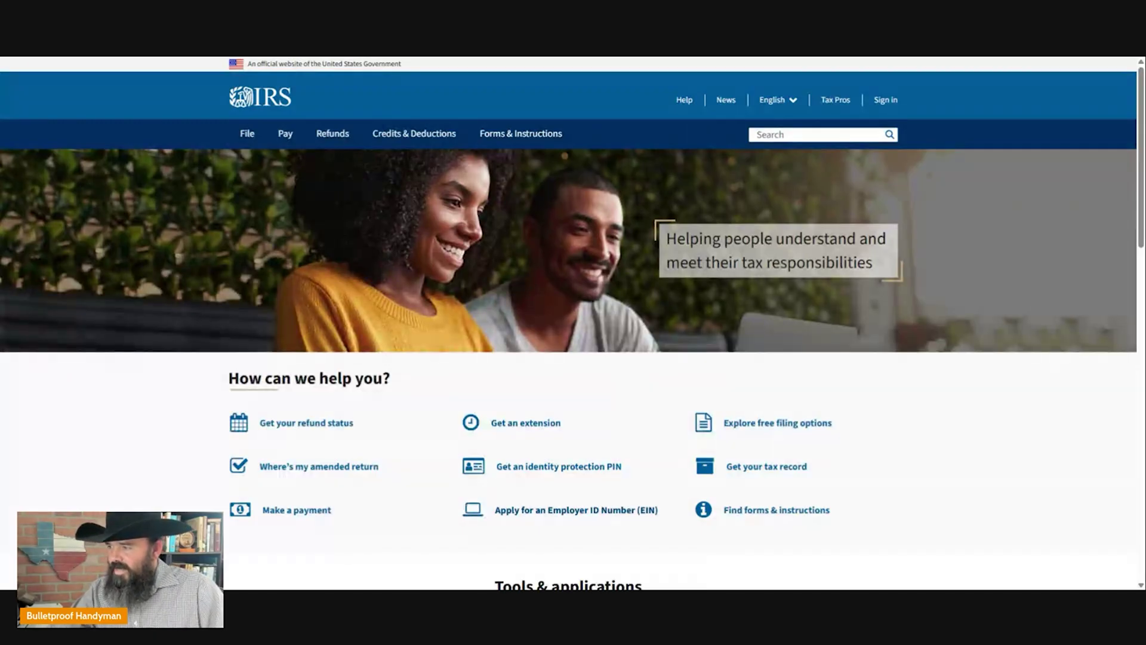
Open the Employer ID Number (EIN) application page and begin the online EIN application.
left_click(561, 509)
scroll(586, 363, "down", 6)
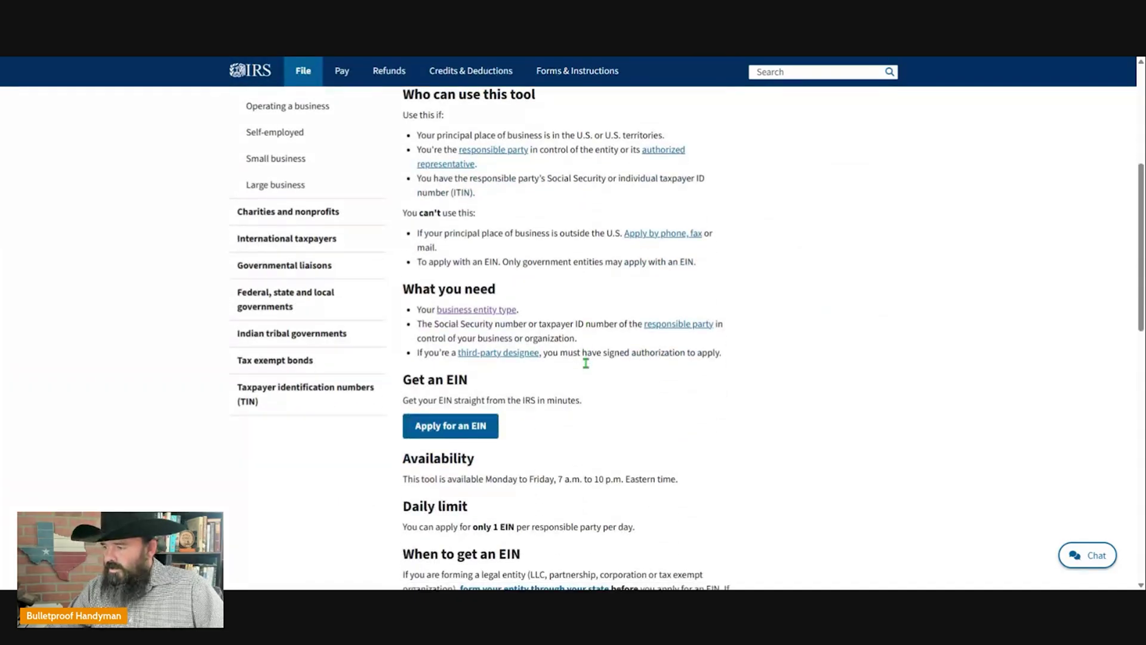
scroll(582, 359, "down", 2)
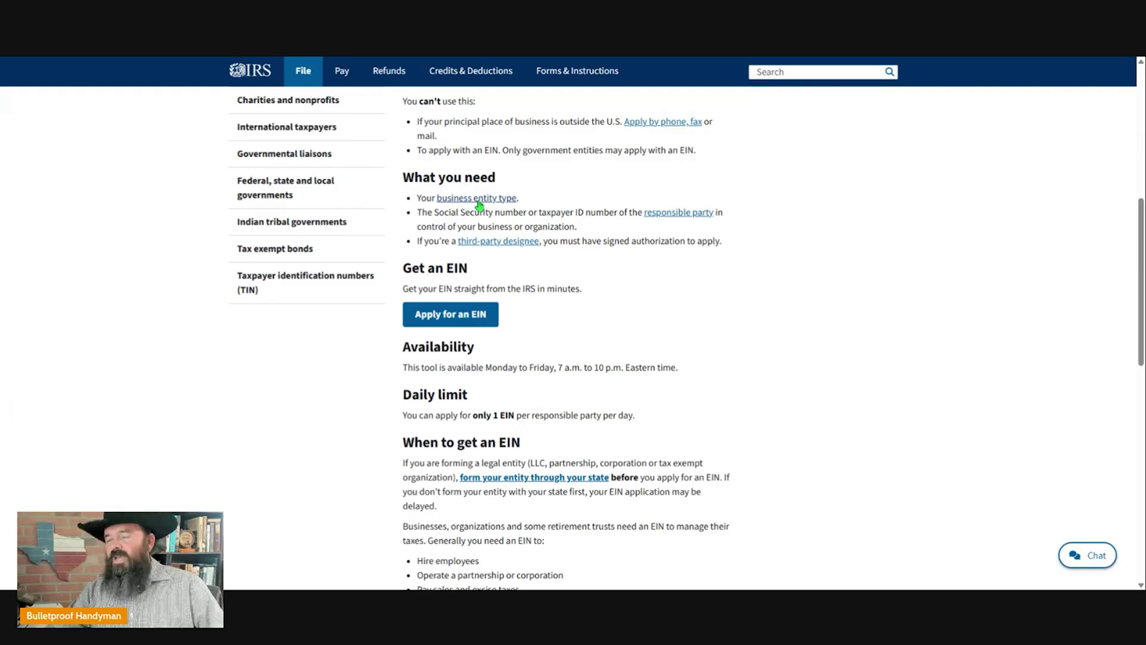
left_click(473, 330)
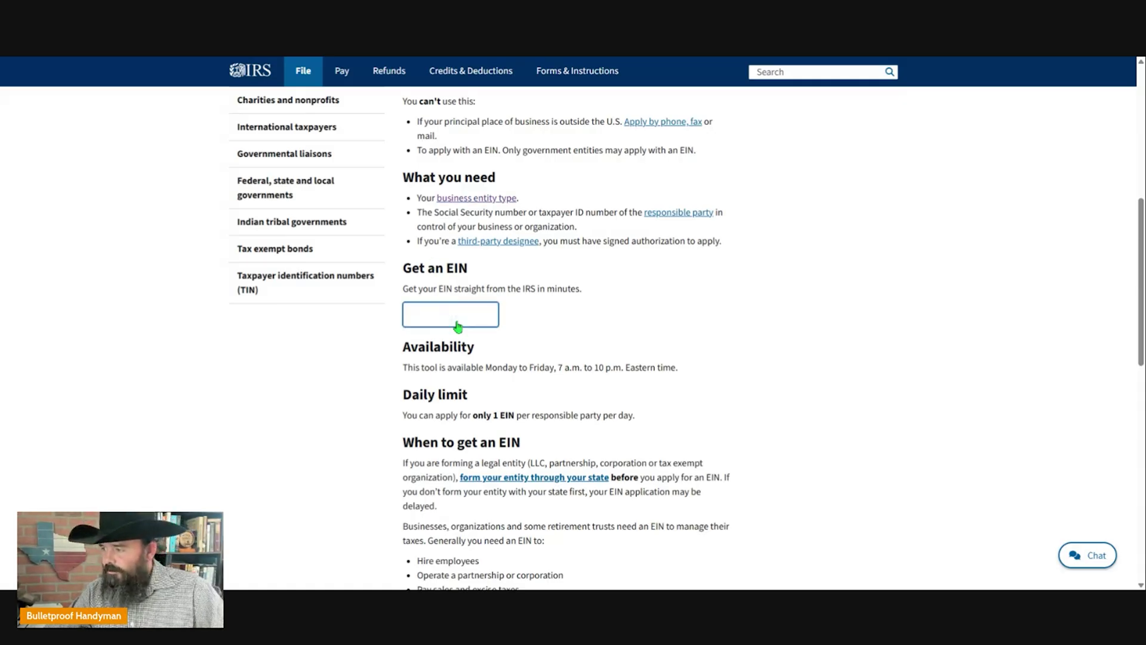
left_click(574, 376)
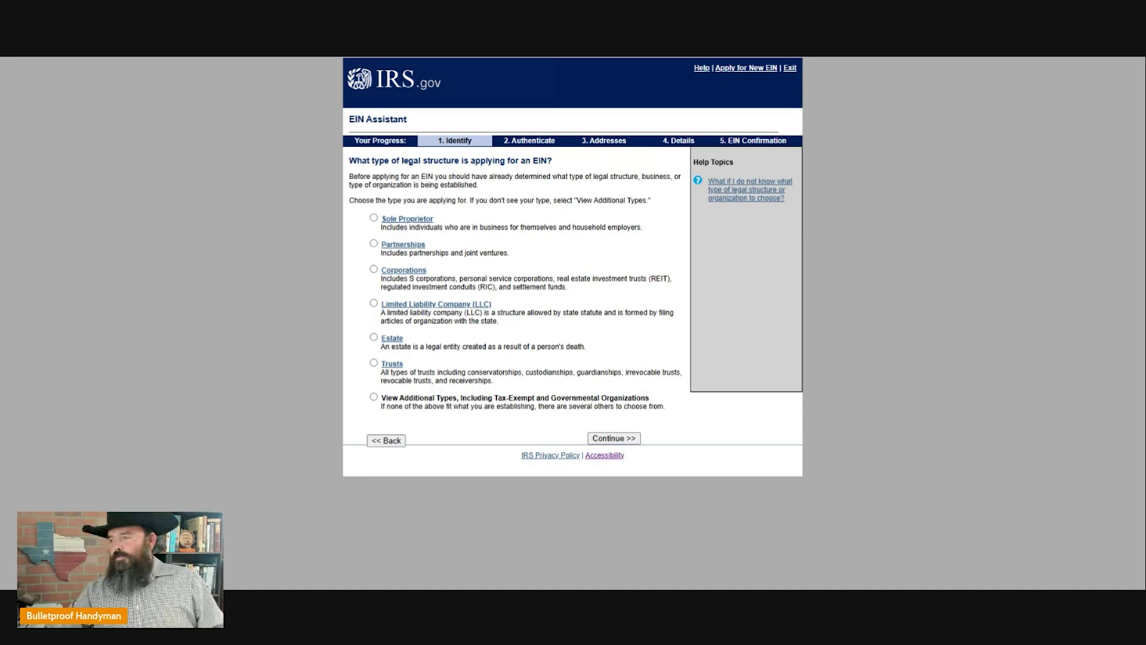
Choose and confirm Sole Proprietor as the legal structure, with Started a new business as the reason for requesting the EIN.
left_click(374, 218)
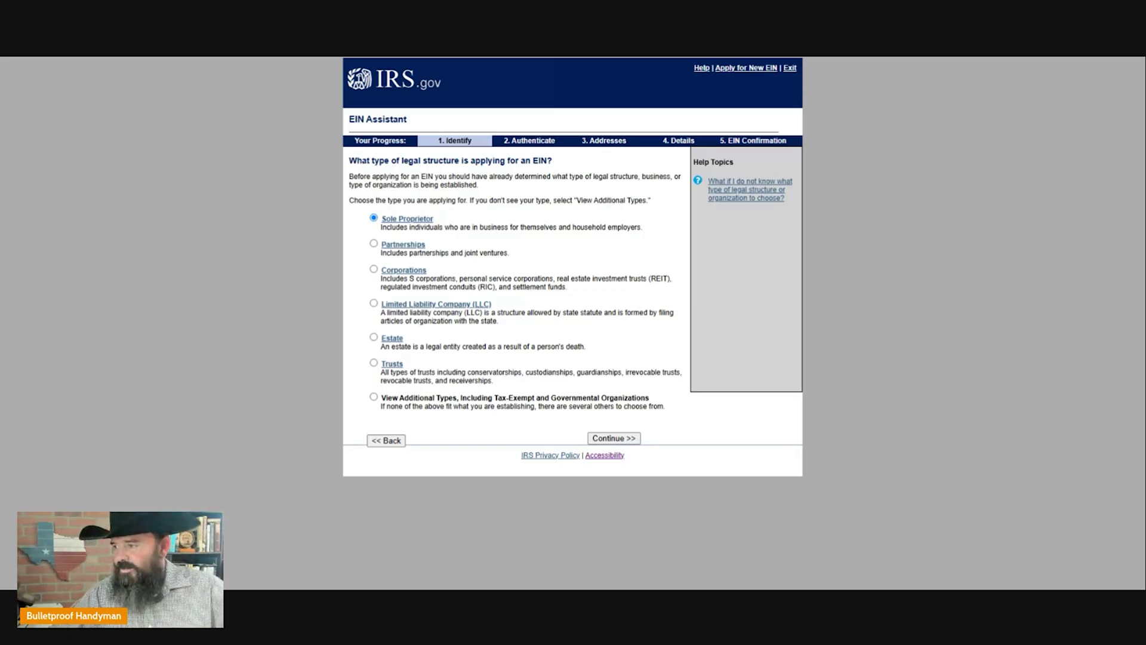
left_click(615, 439)
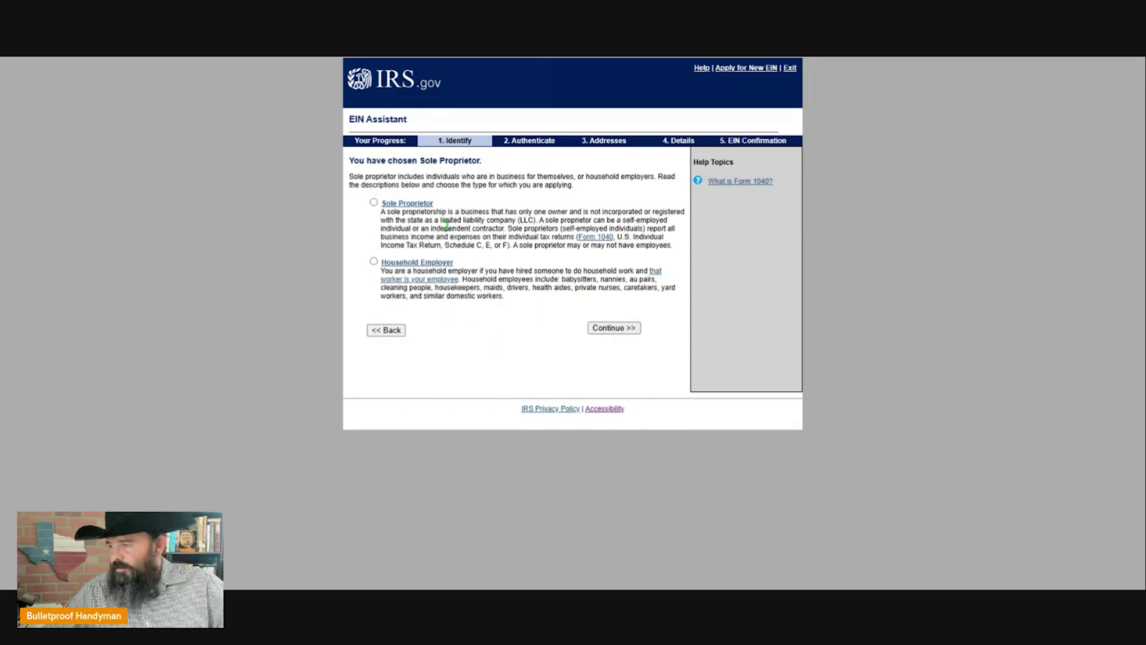
left_click(374, 202)
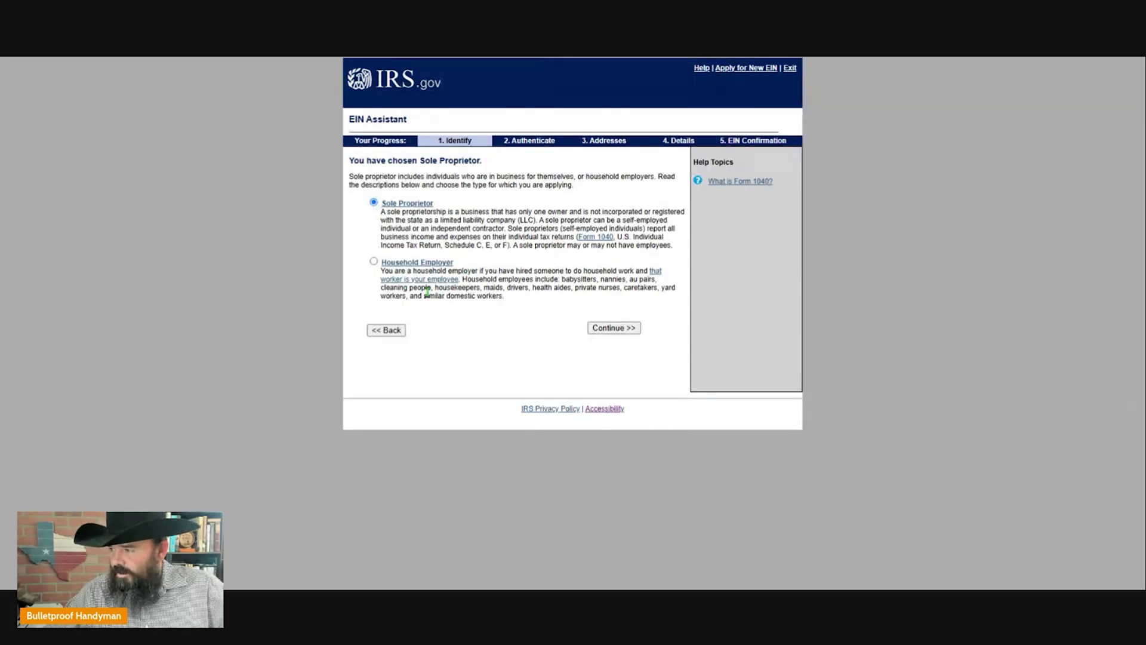
left_click(616, 330)
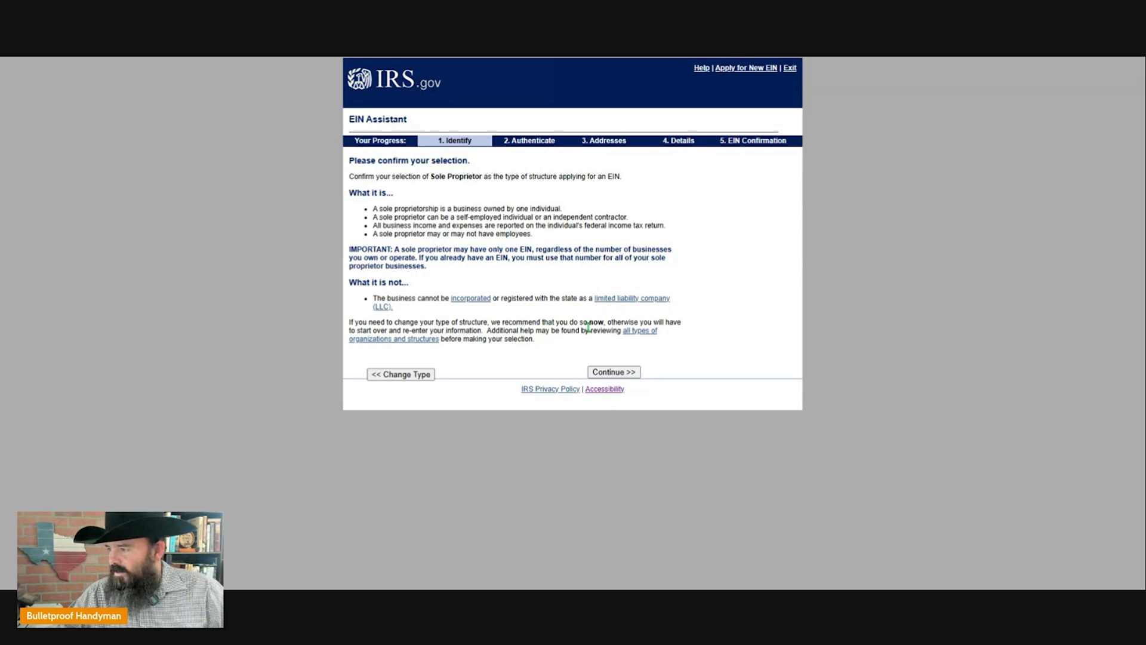
left_click(618, 374)
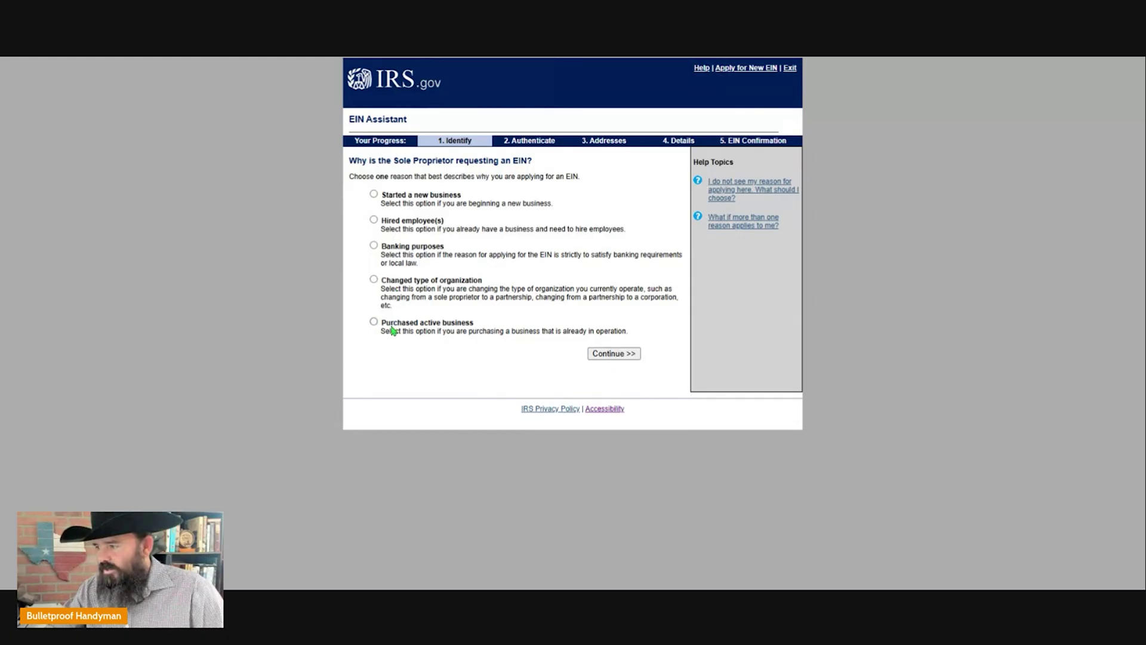
left_click(373, 194)
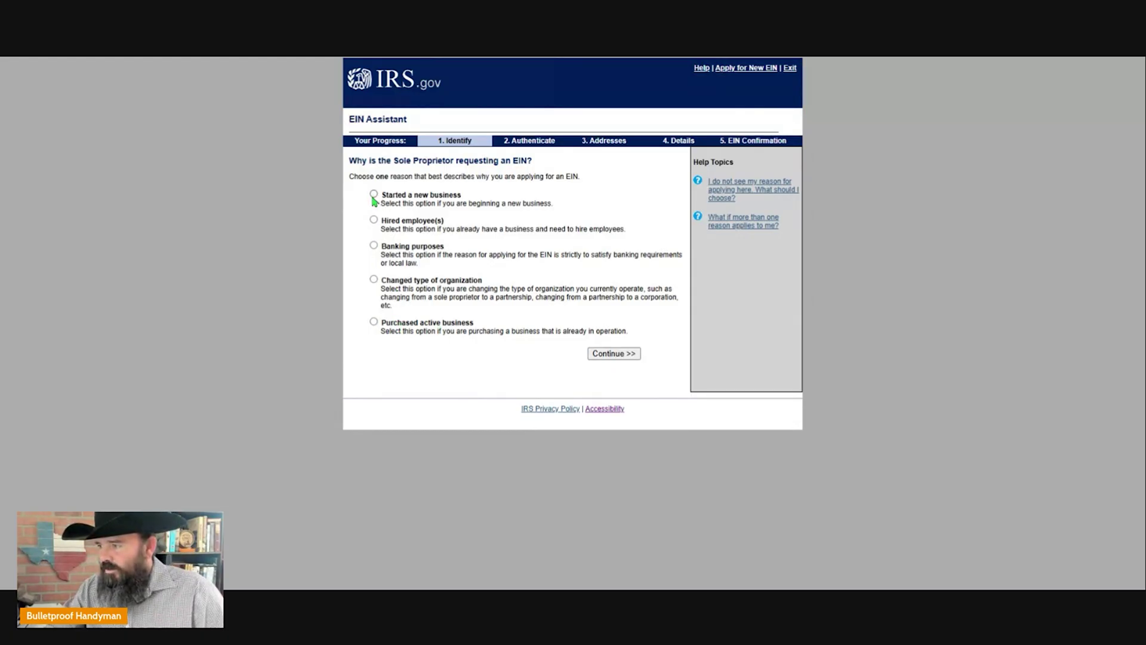
left_click(610, 355)
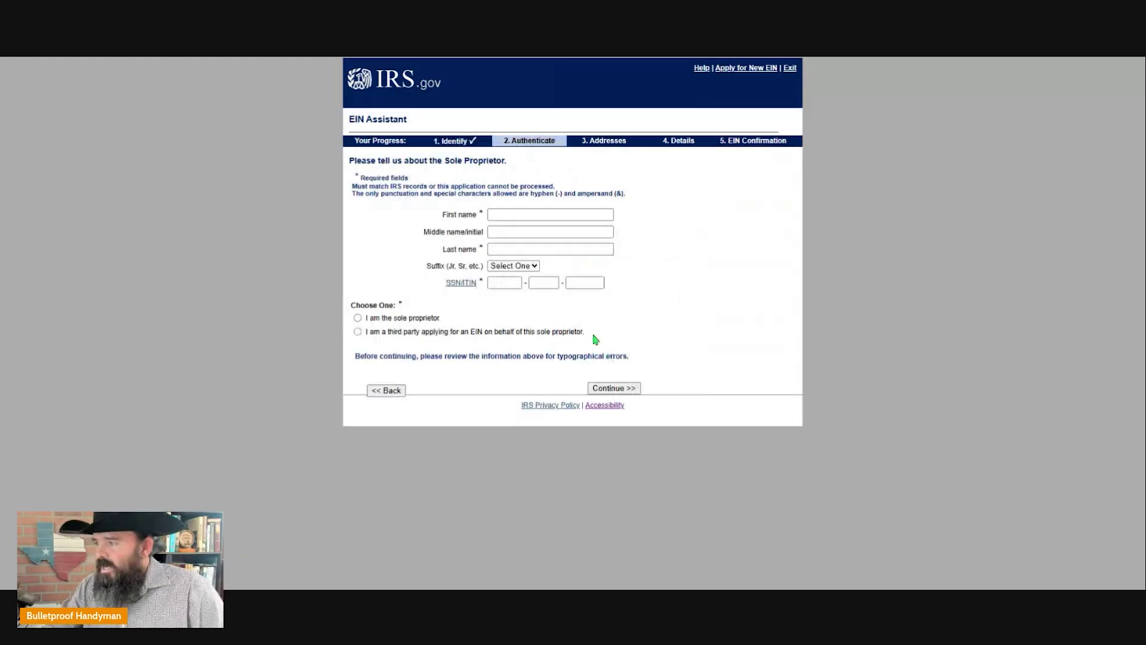
Enter the applicant's name and SSN/ITIN, and identify the applicant as the sole proprietor.
left_click(535, 213)
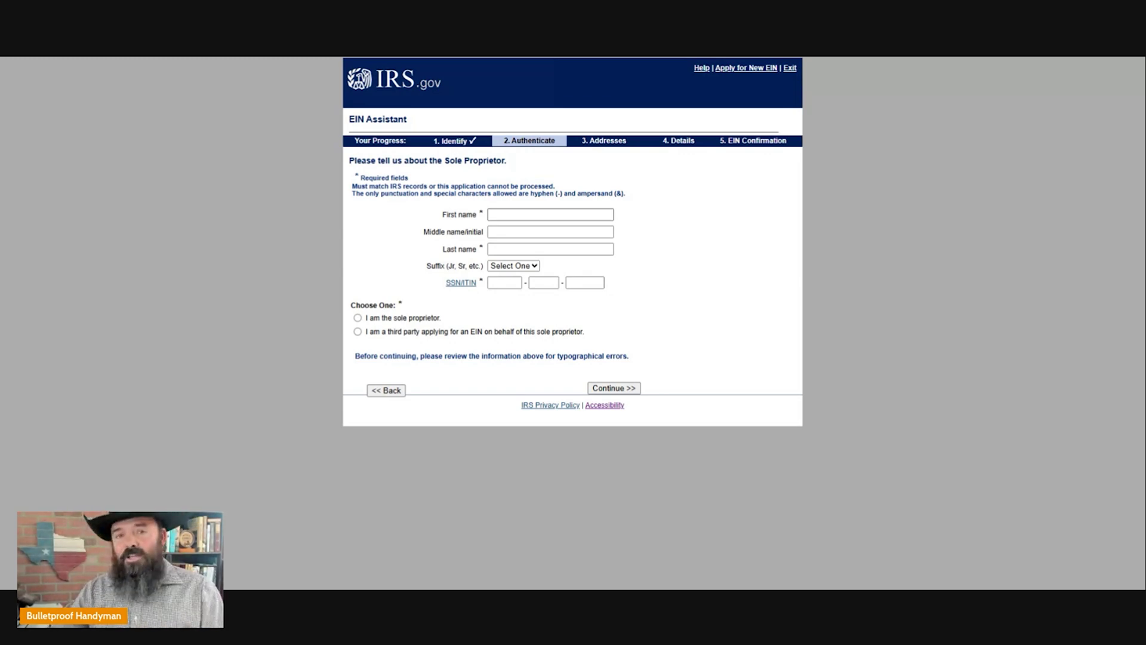
left_click(538, 212)
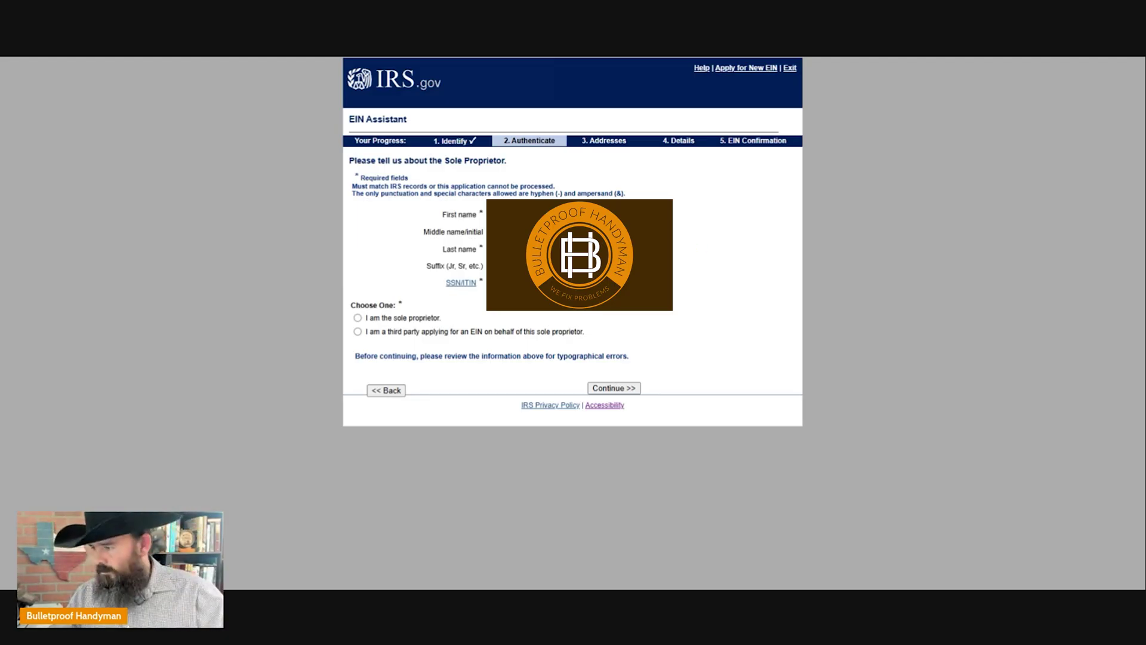
left_click(387, 318)
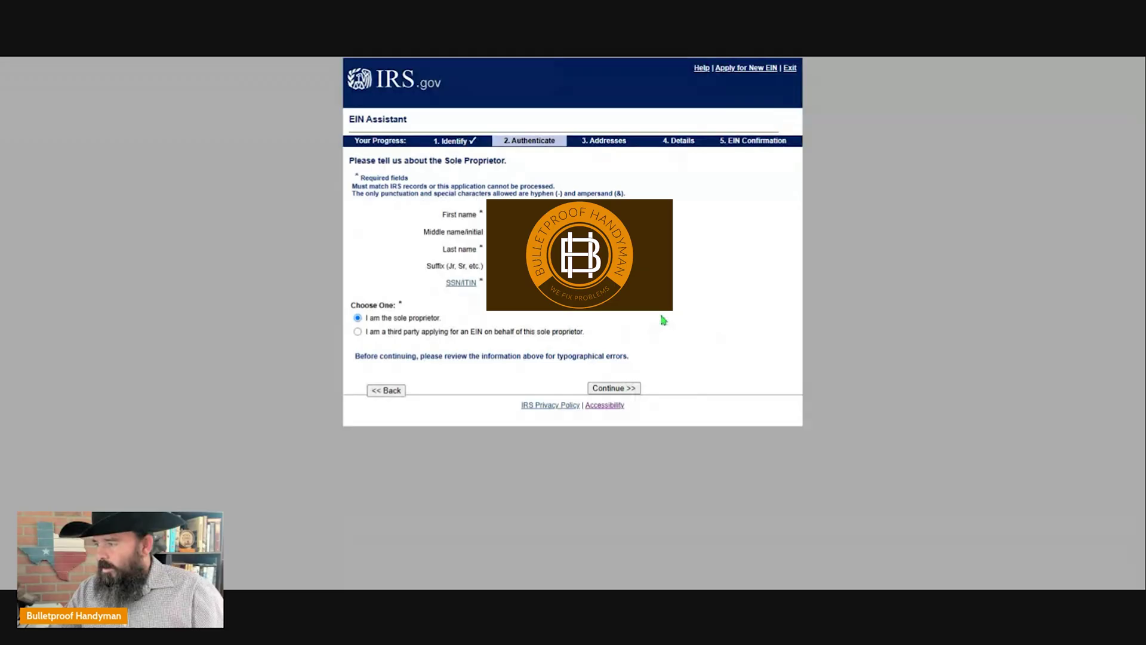
left_click(620, 388)
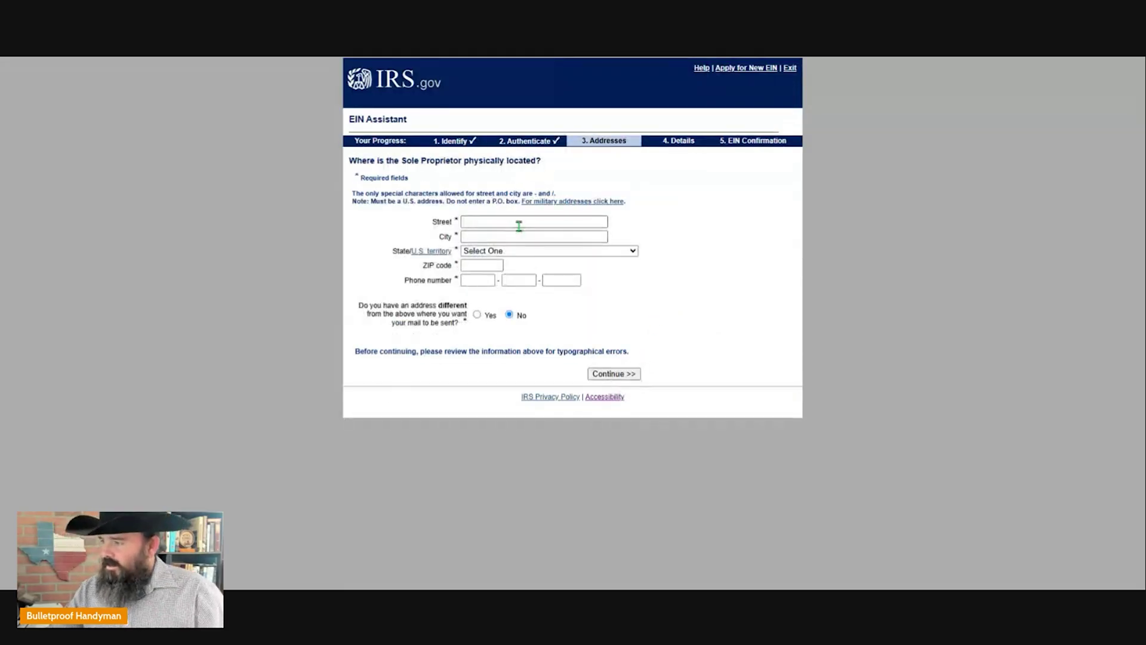
Enter the physical address and phone number with no separate mailing address, and accept the database version of the address.
left_click(528, 222)
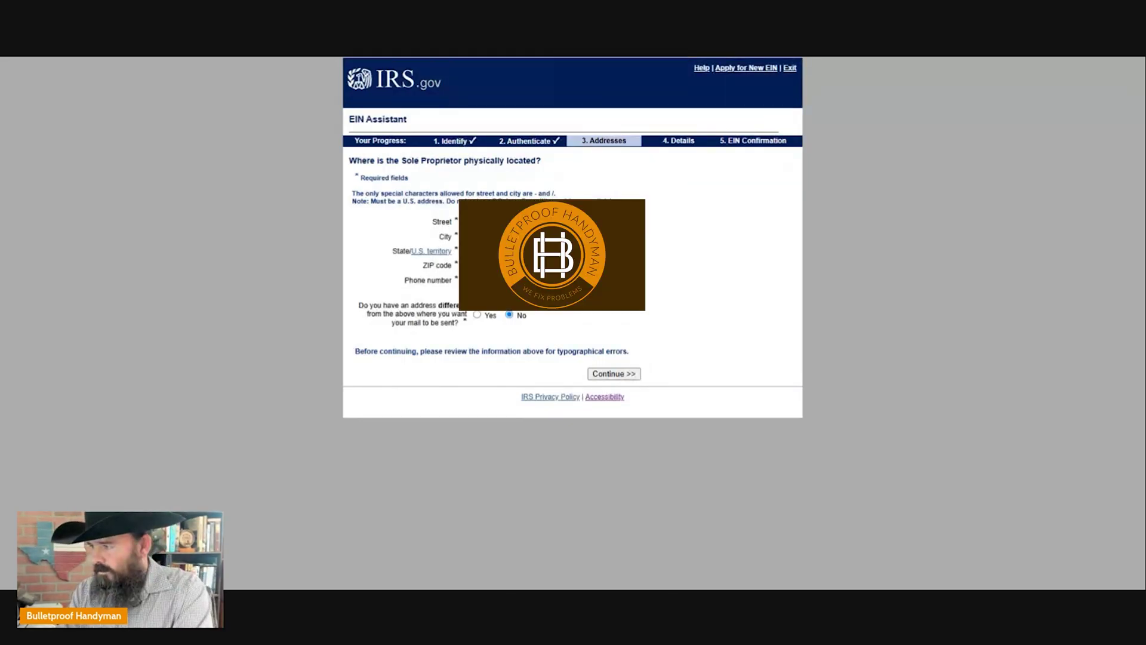
key("Tab")
key("Tab")
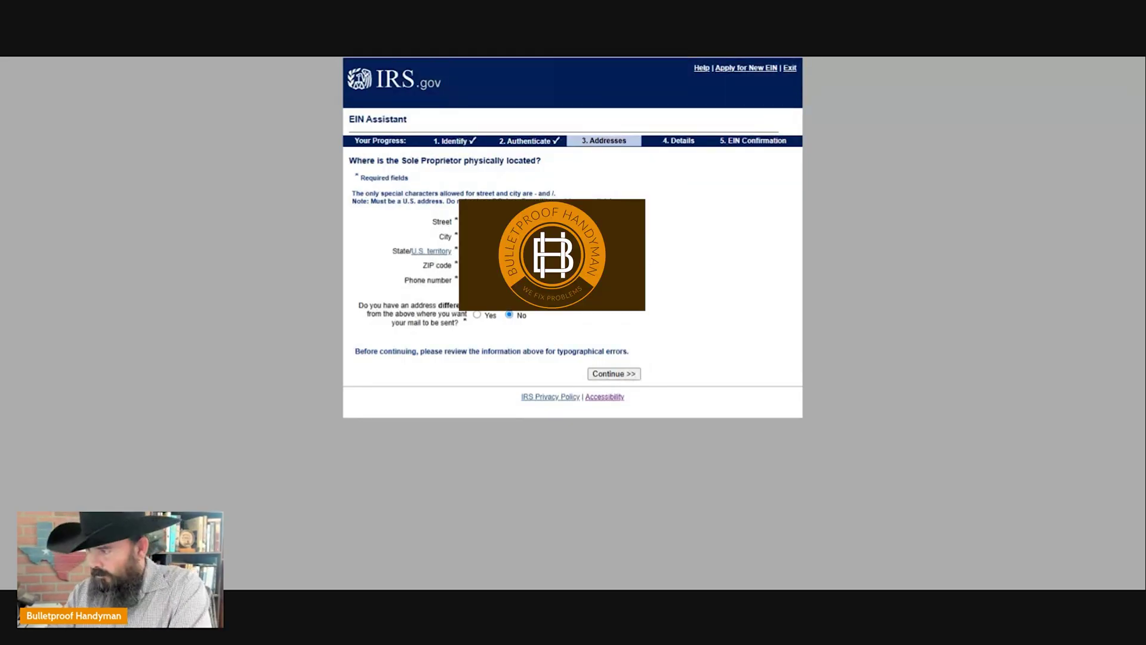
left_click(610, 379)
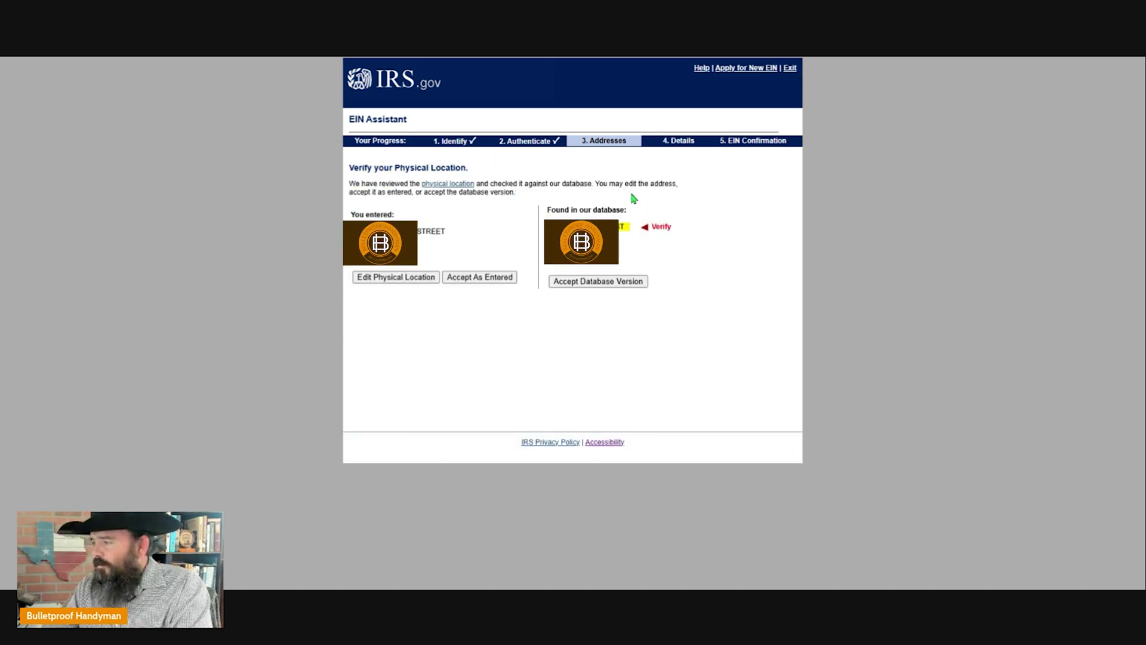
left_click(591, 287)
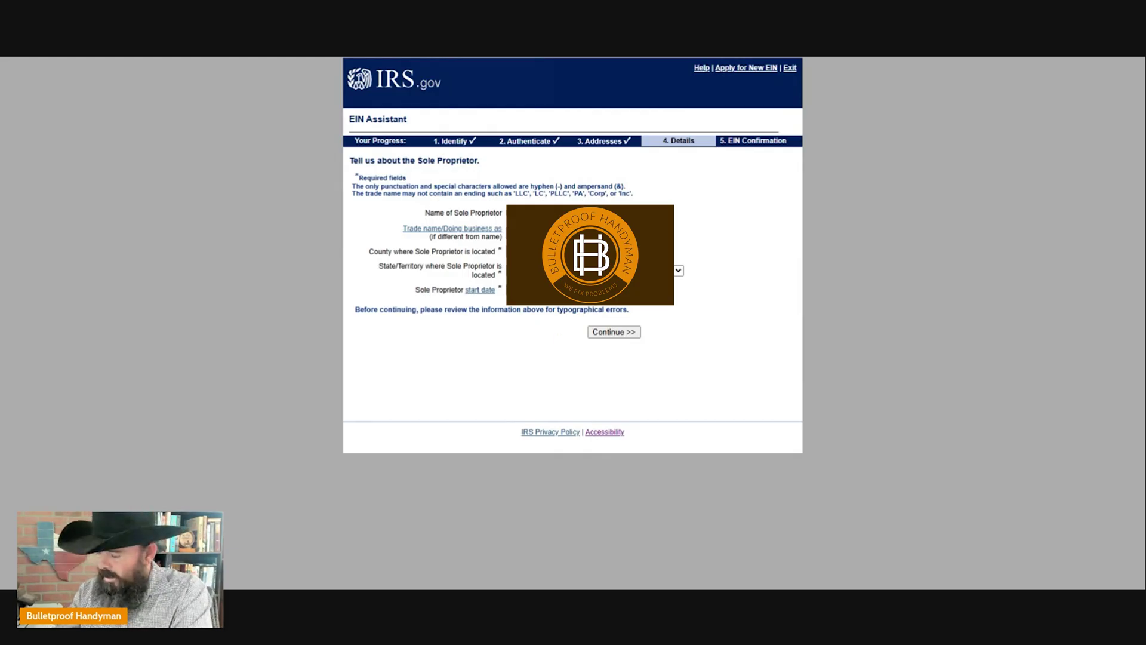
Submit the sole proprietor's name, location and start date details, and answer No to all five additional business questions.
left_click(630, 334)
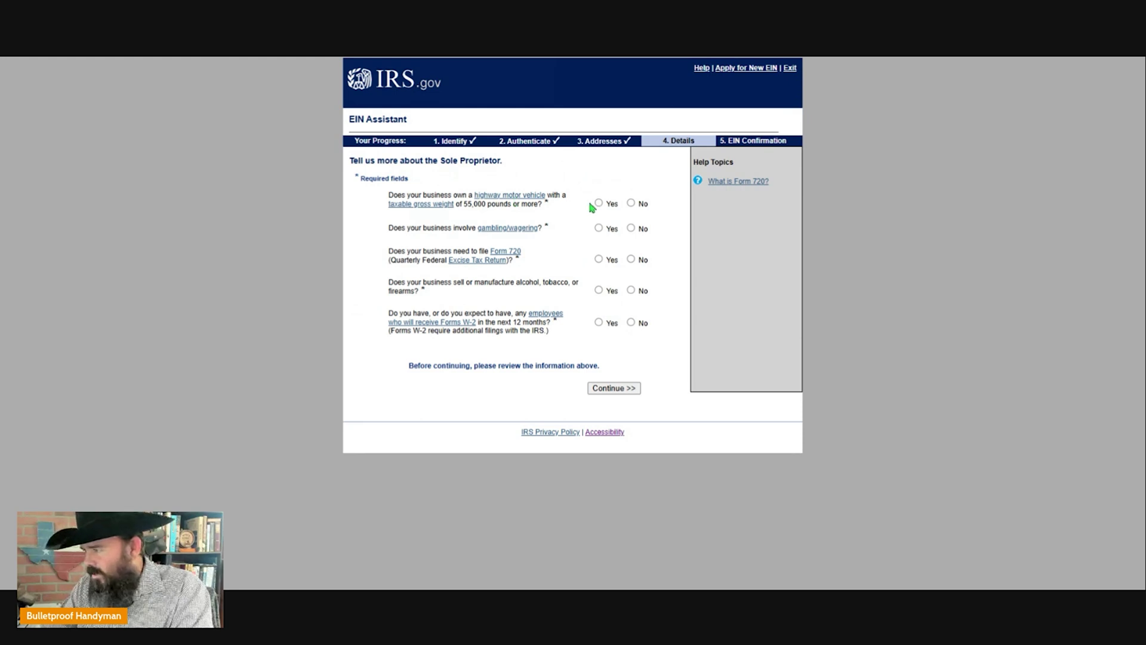
left_click(631, 204)
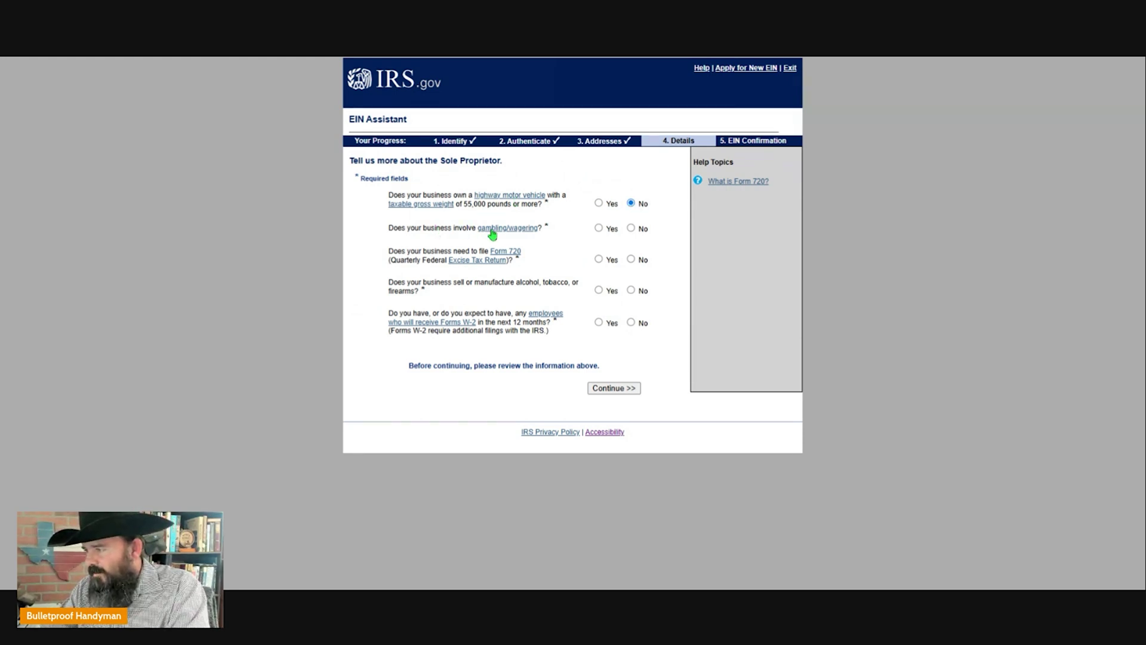
left_click(631, 228)
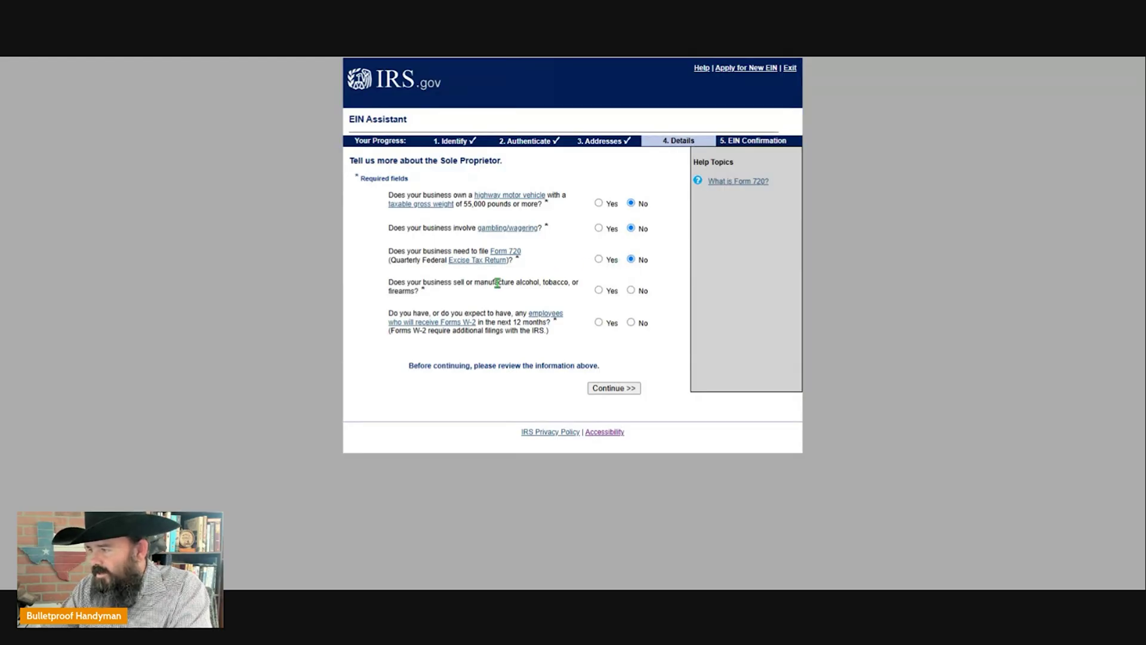
left_click(632, 292)
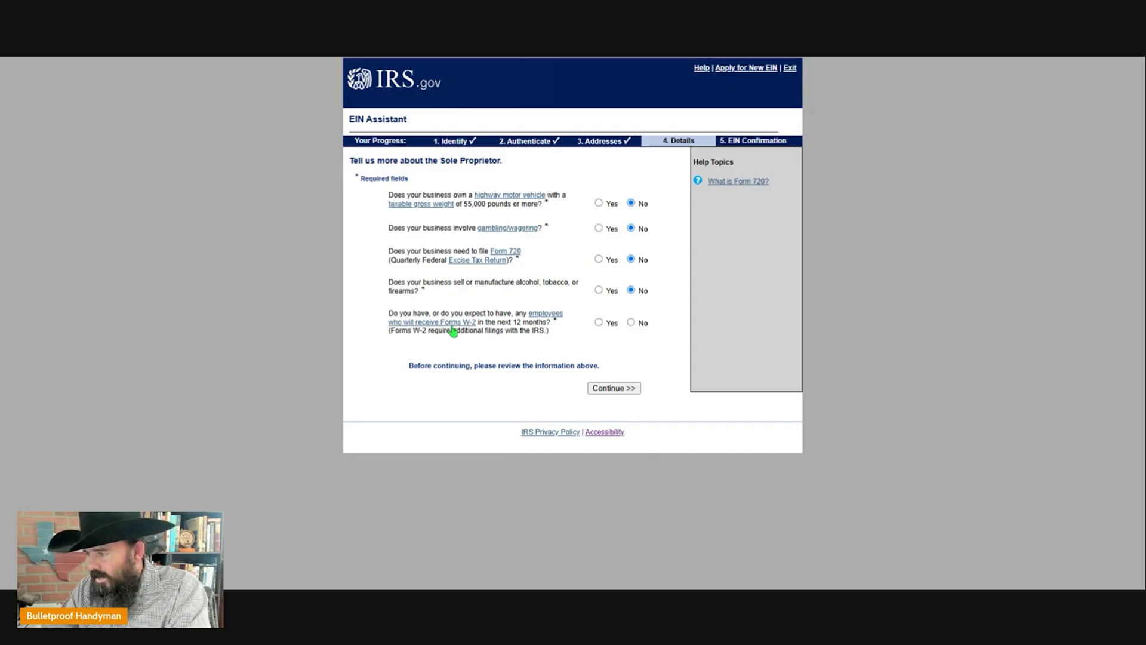
left_click(631, 323)
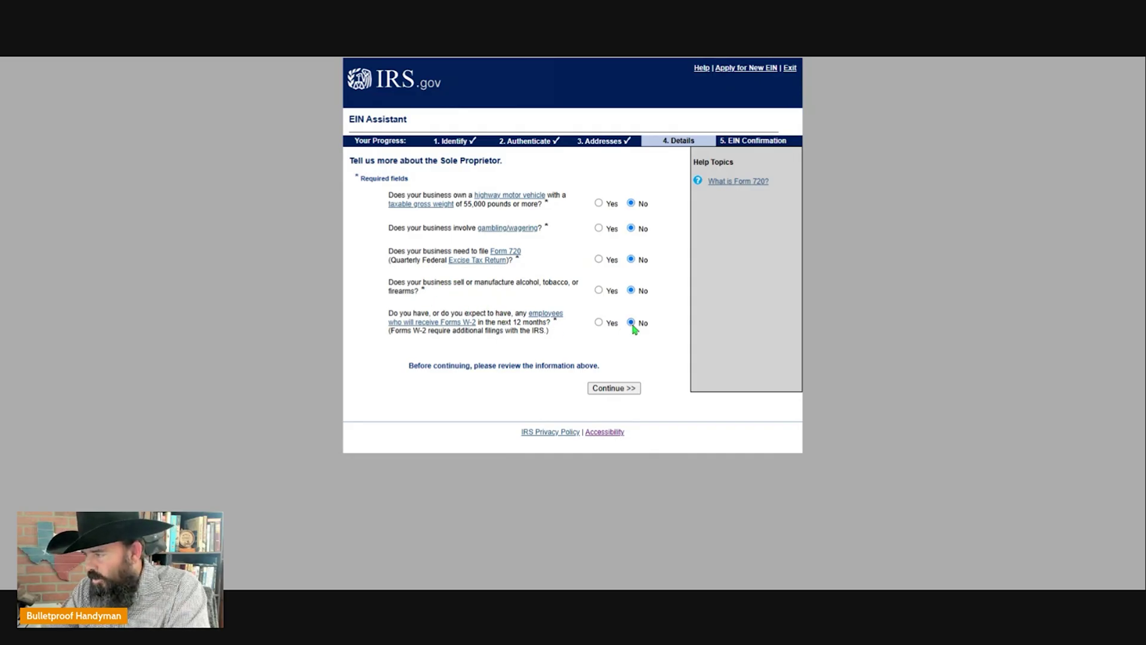
left_click(612, 389)
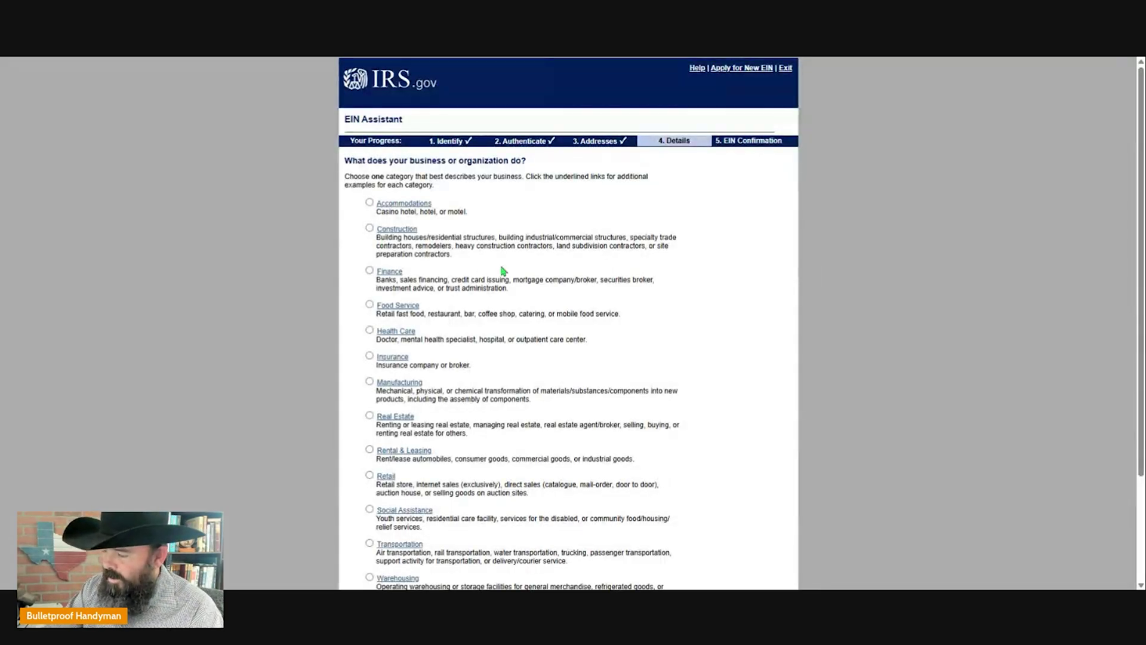
Select Other as the category that describes what the business does, and continue to the primary activity choices.
scroll(503, 272, "down", 3)
left_click(369, 519)
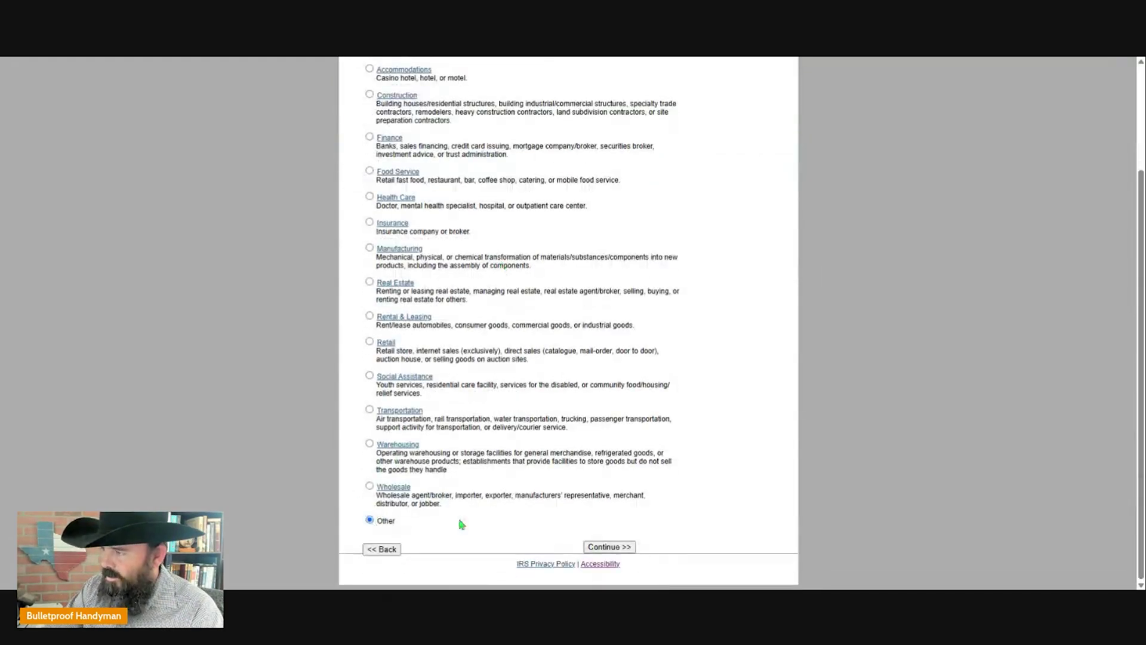
scroll(507, 275, "up", 1)
scroll(485, 321, "up", 2)
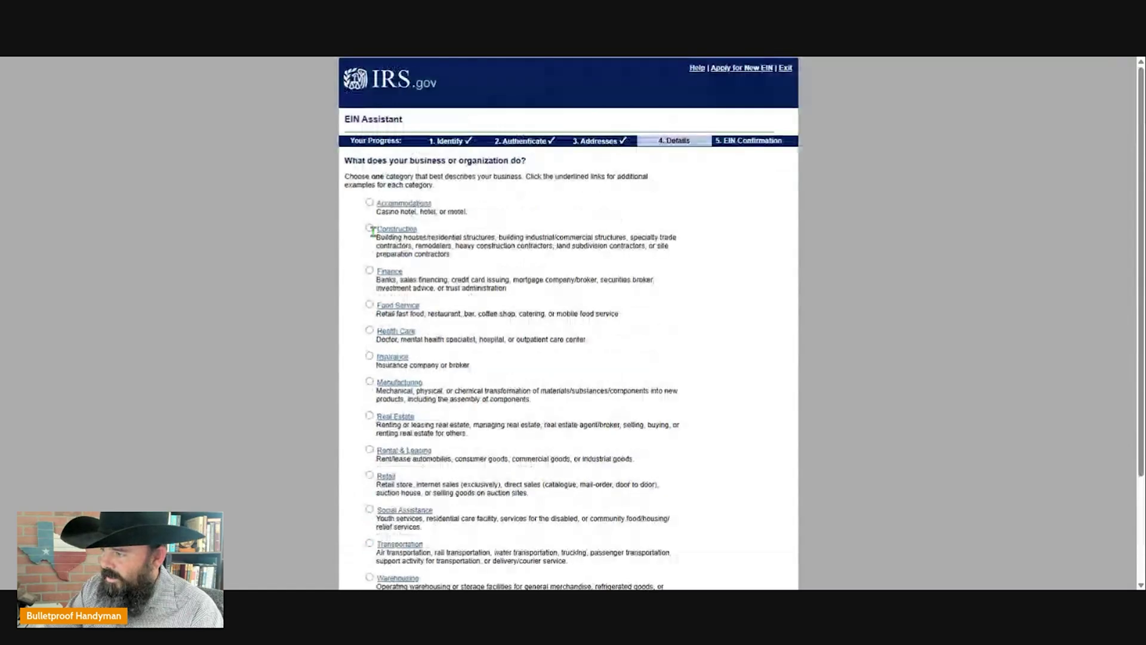
scroll(485, 288, "down", 1)
scroll(484, 288, "down", 3)
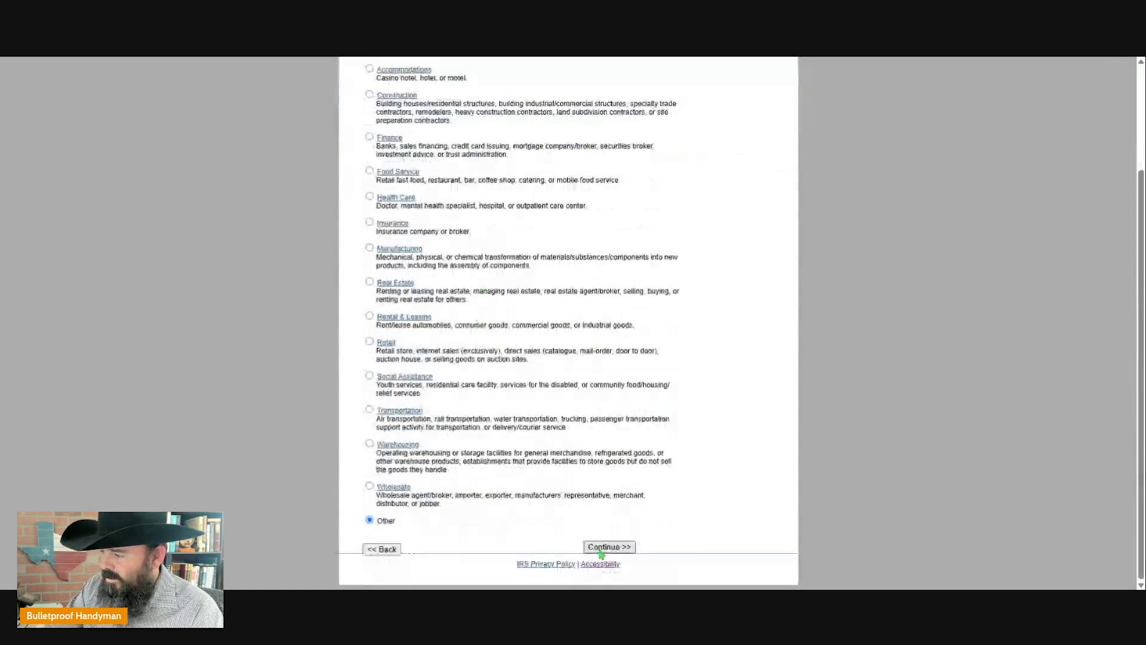
left_click(605, 547)
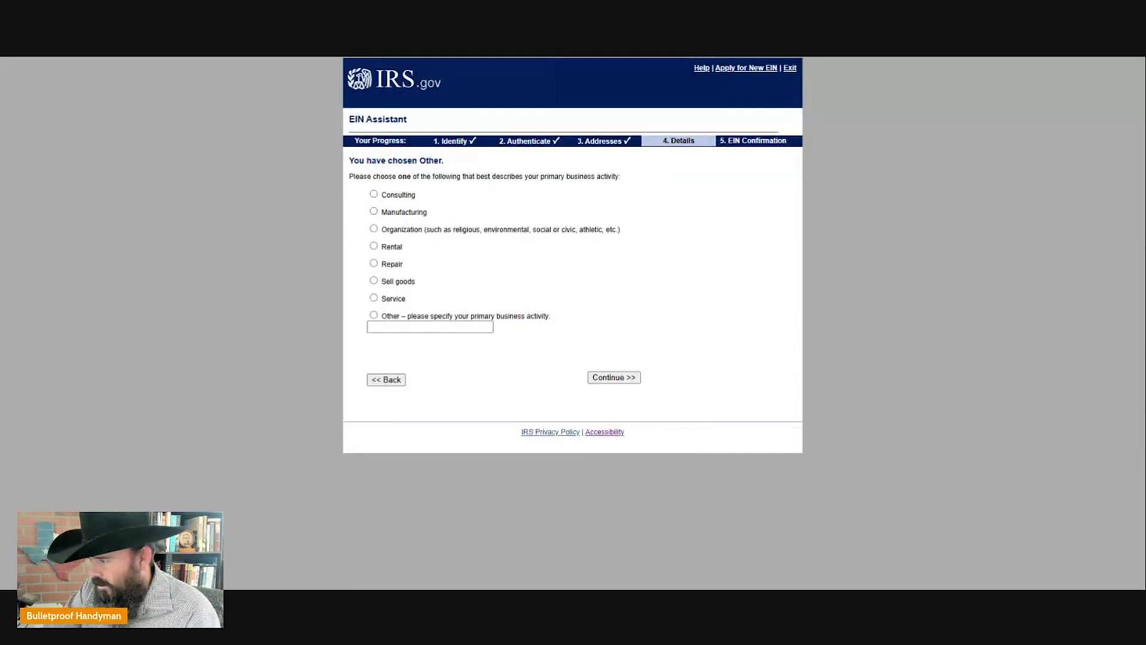
Set the primary business activity to Service, with Tattoo Services as the primary service provided.
left_click(373, 298)
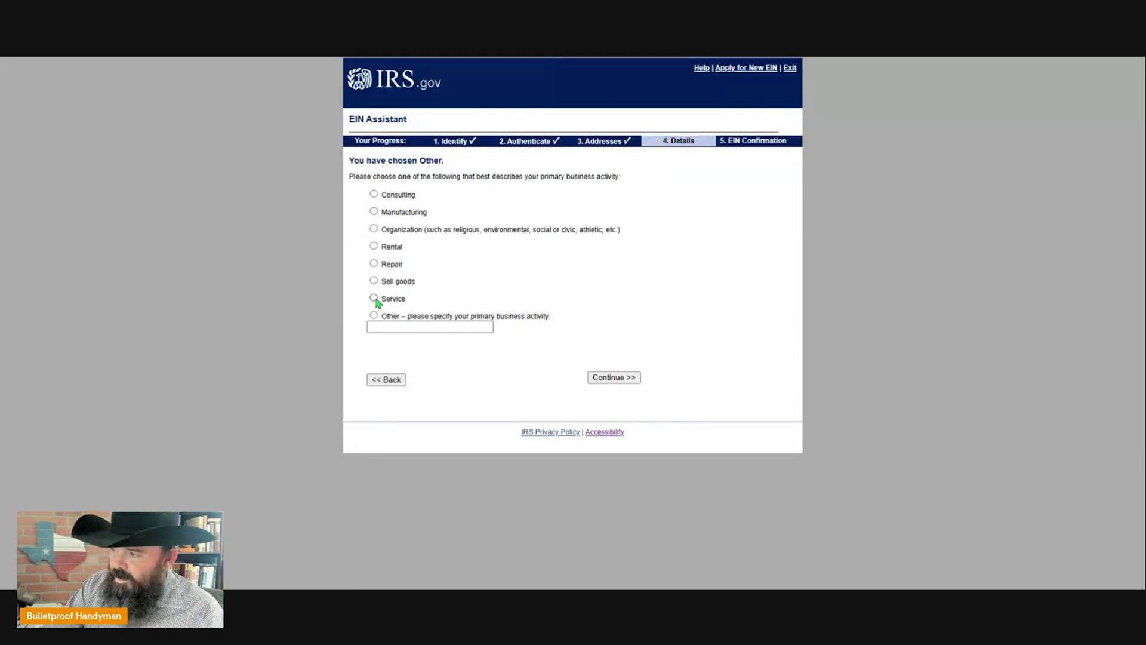
left_click(616, 378)
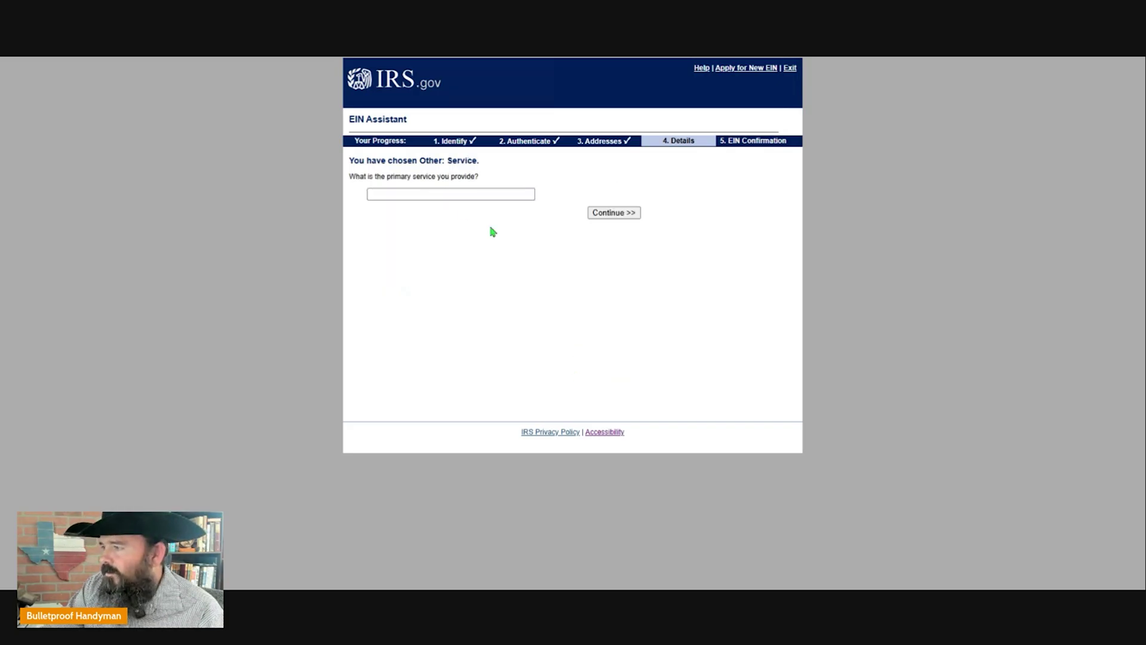
left_click(428, 193)
type("Ta")
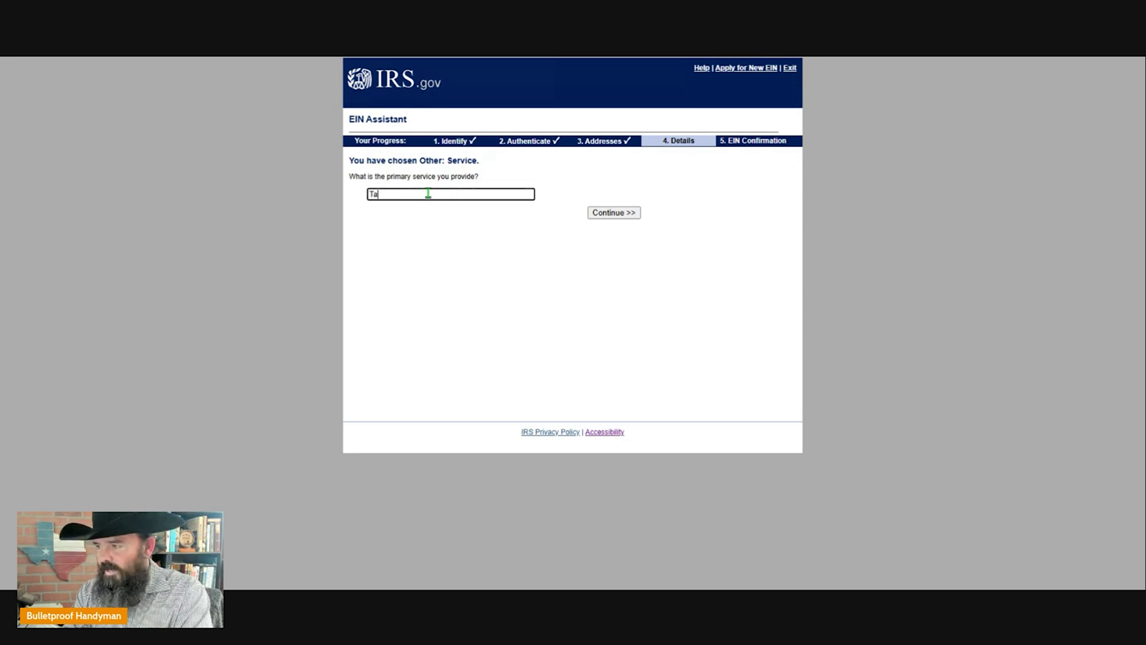
type("ttoo Services")
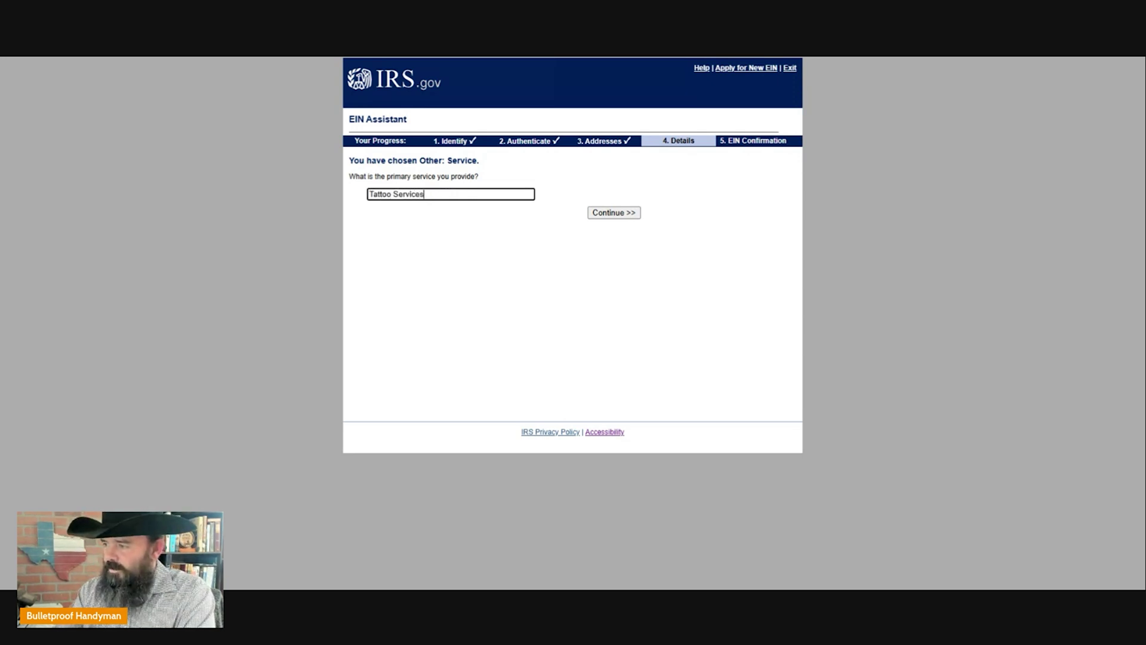
left_click(617, 213)
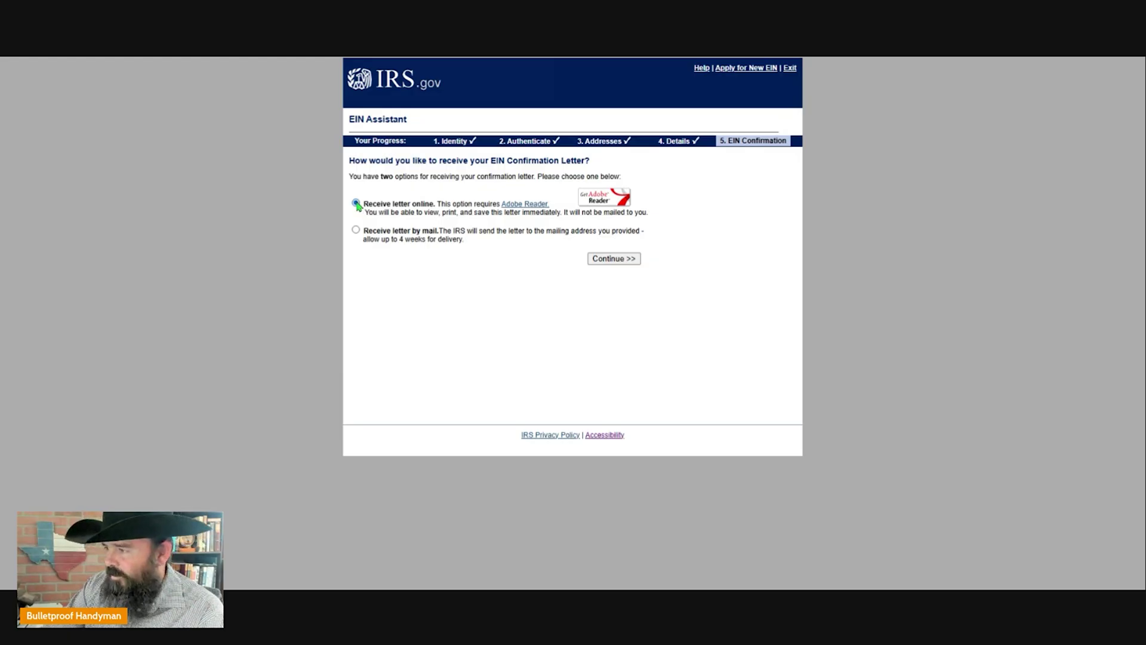
Submit the EIN application with the confirmation letter received online, and proceed through the confirmation pages to the end of the assistant.
left_click(356, 203)
left_click(609, 261)
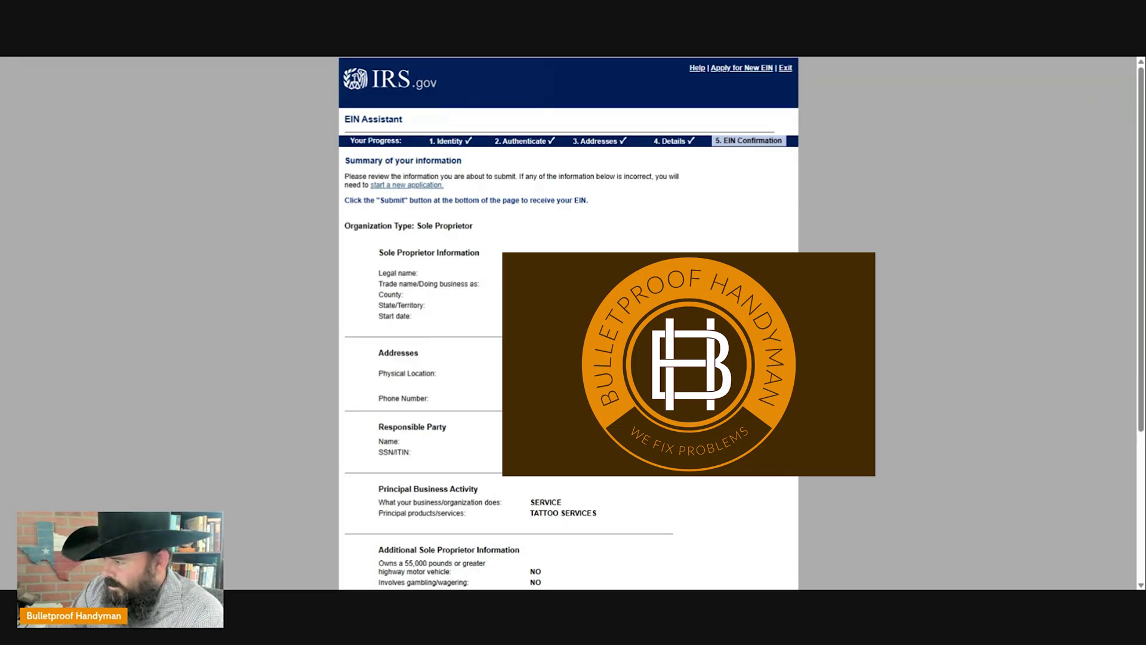
scroll(568, 323, "down", 3)
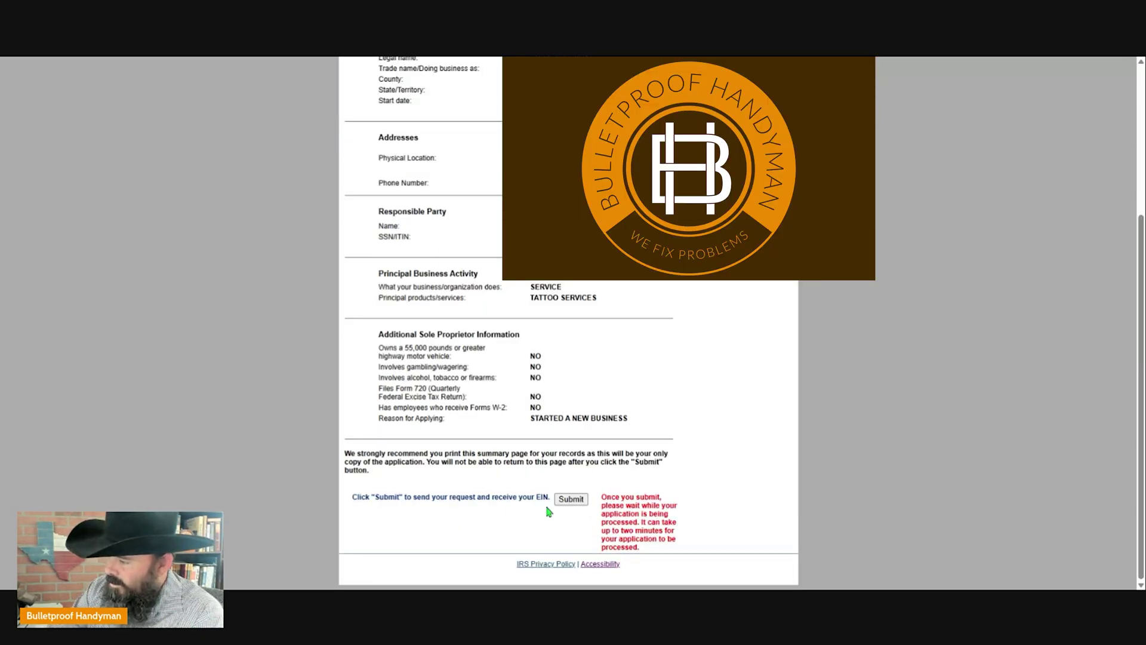
left_click(571, 501)
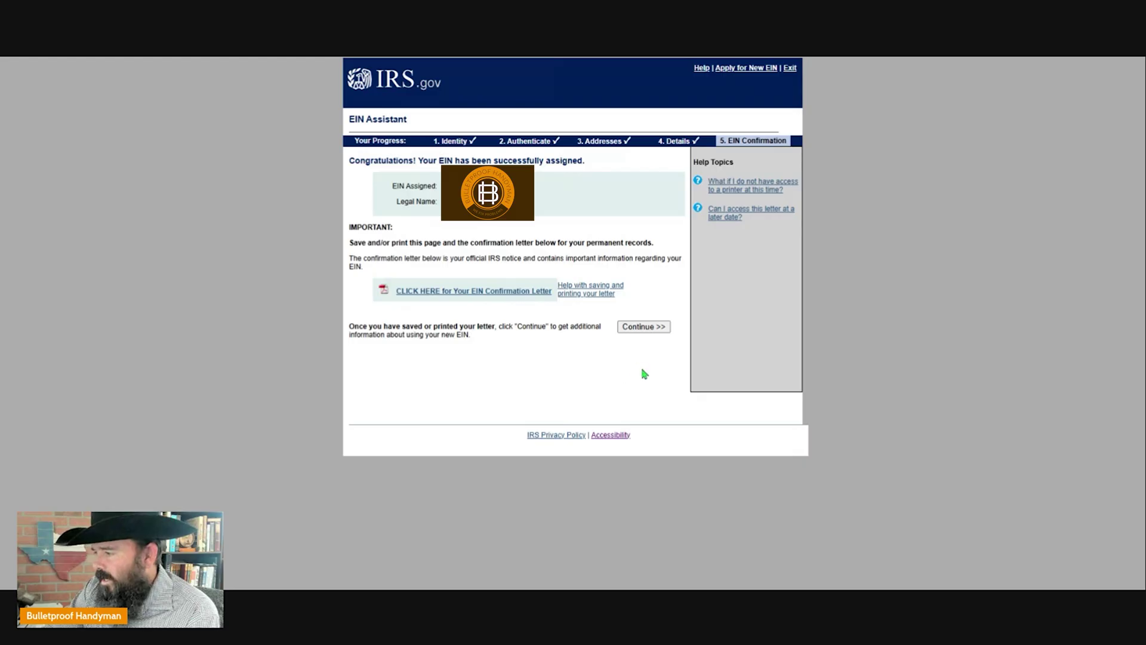
left_click(644, 327)
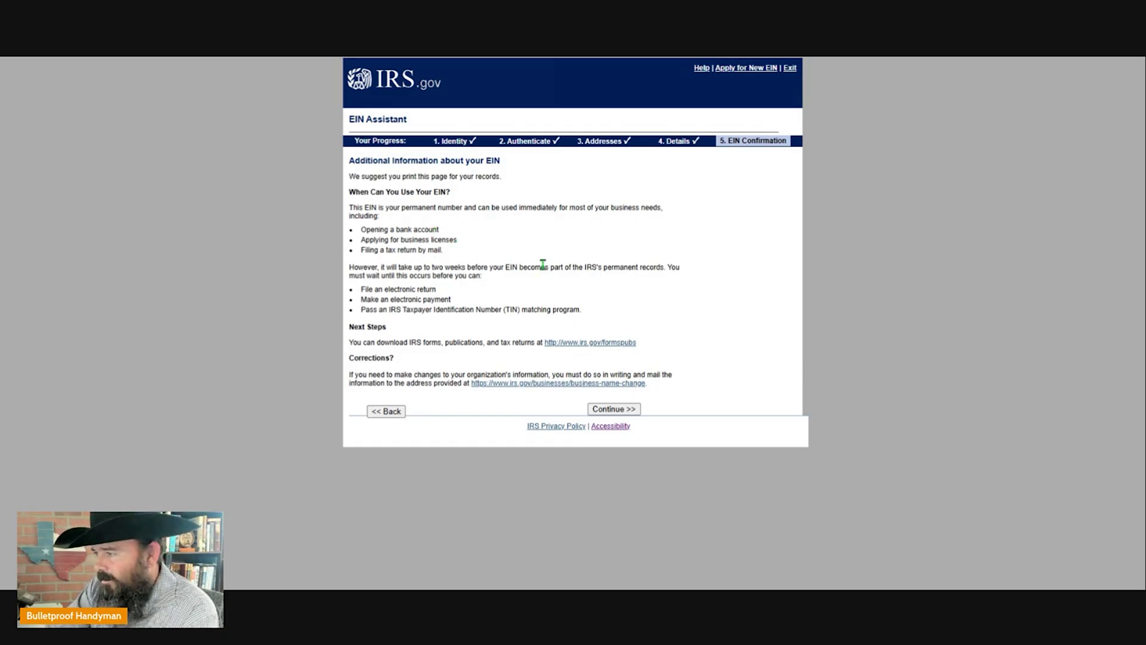
left_click(611, 410)
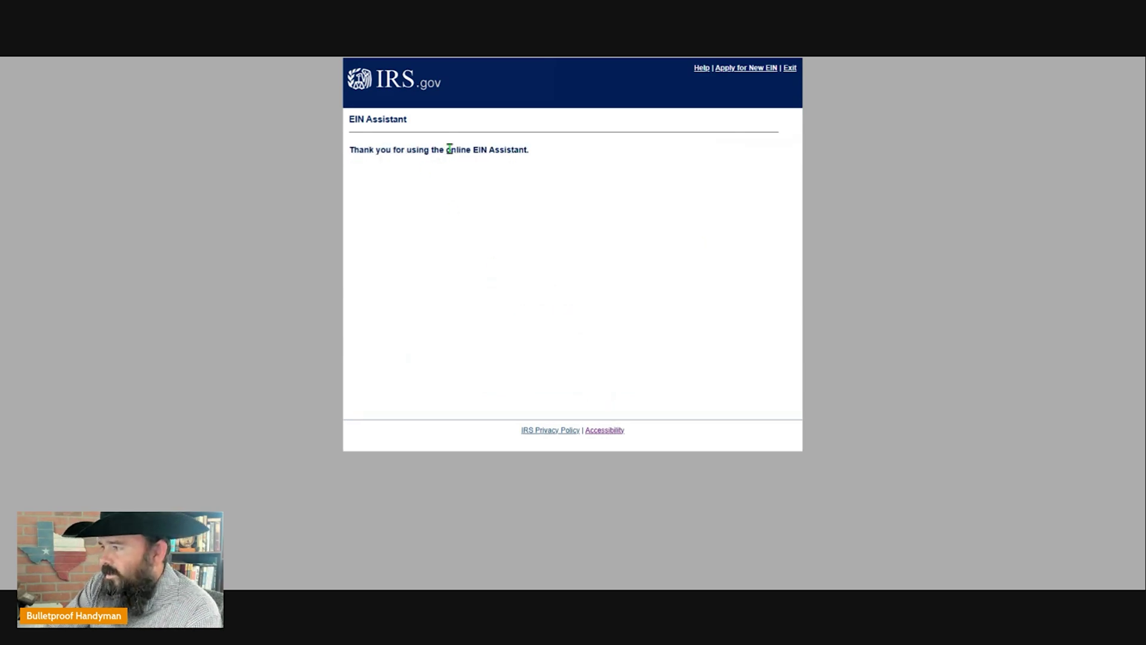